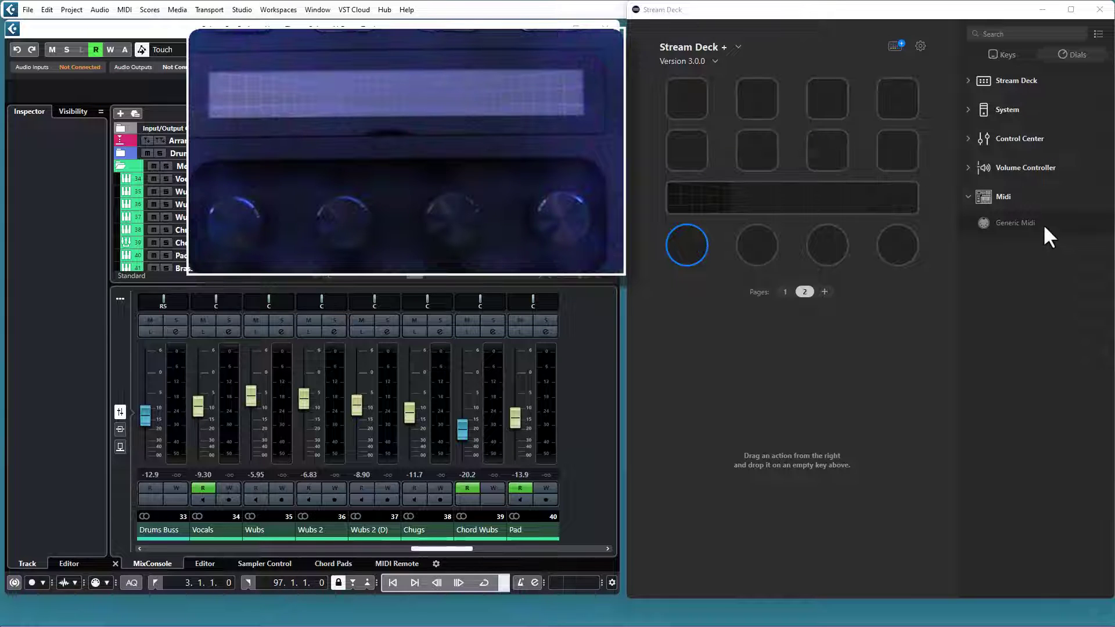
Step: Place the Generic Midi action on the first Stream Deck dial
left_click_drag(1027, 222, 687, 240)
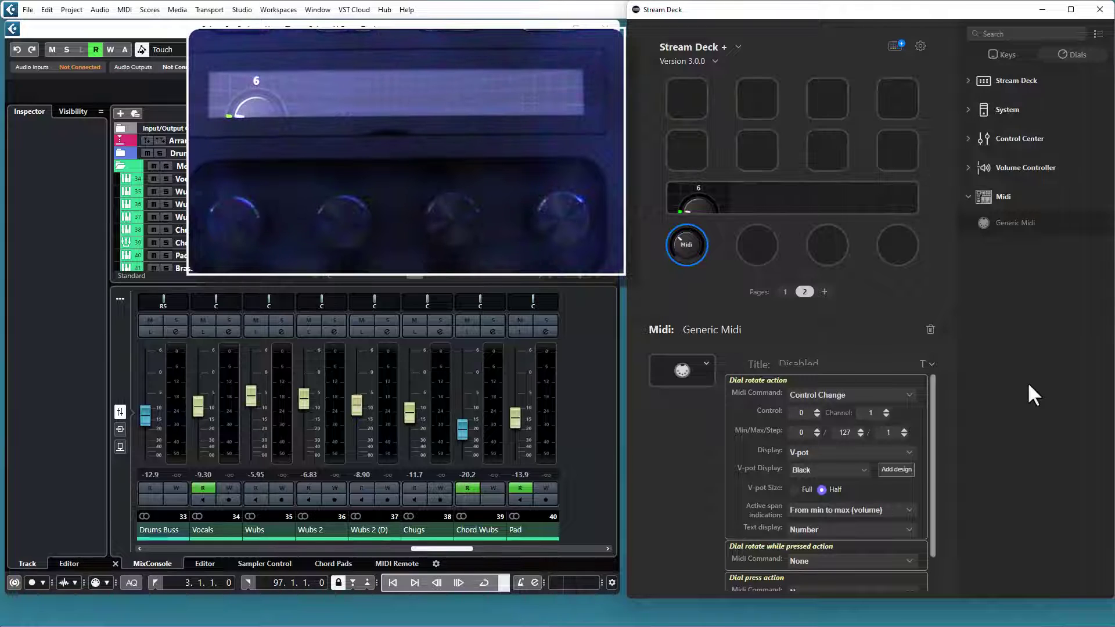
Step: Change the dial's Control Change number from 0 to 30
double_click(802, 412)
type("30")
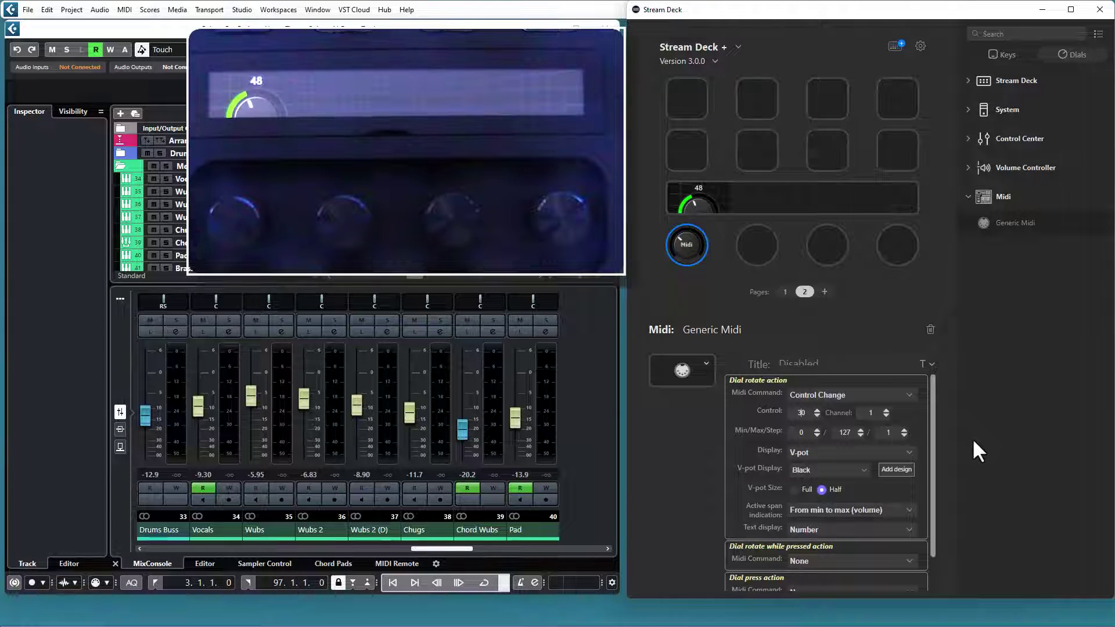
left_click(859, 450)
left_click(828, 471)
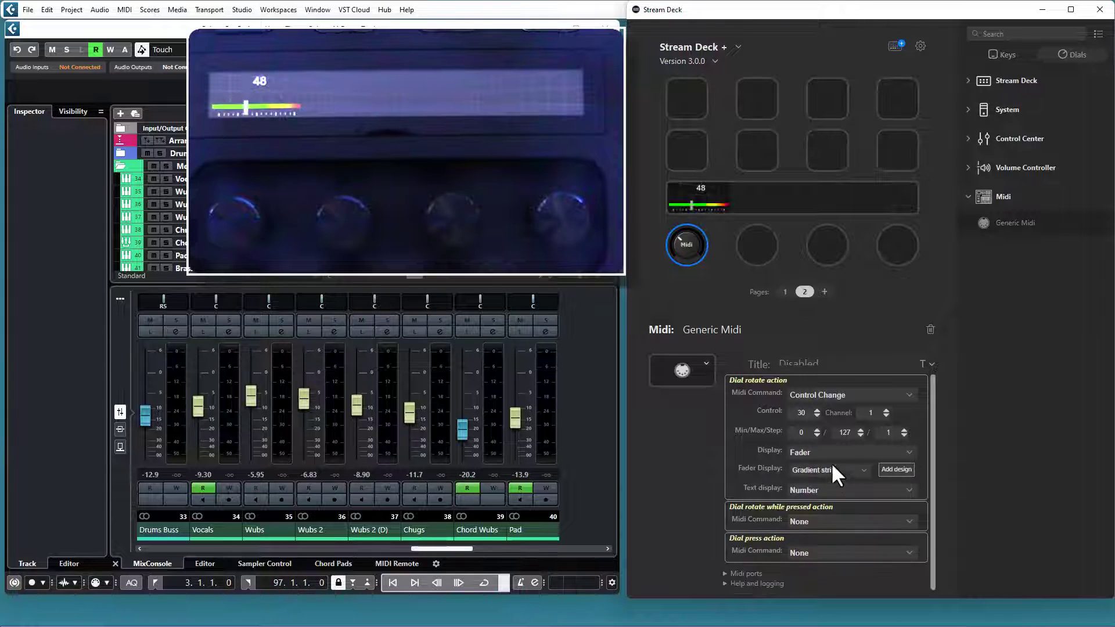
left_click(829, 451)
left_click(827, 481)
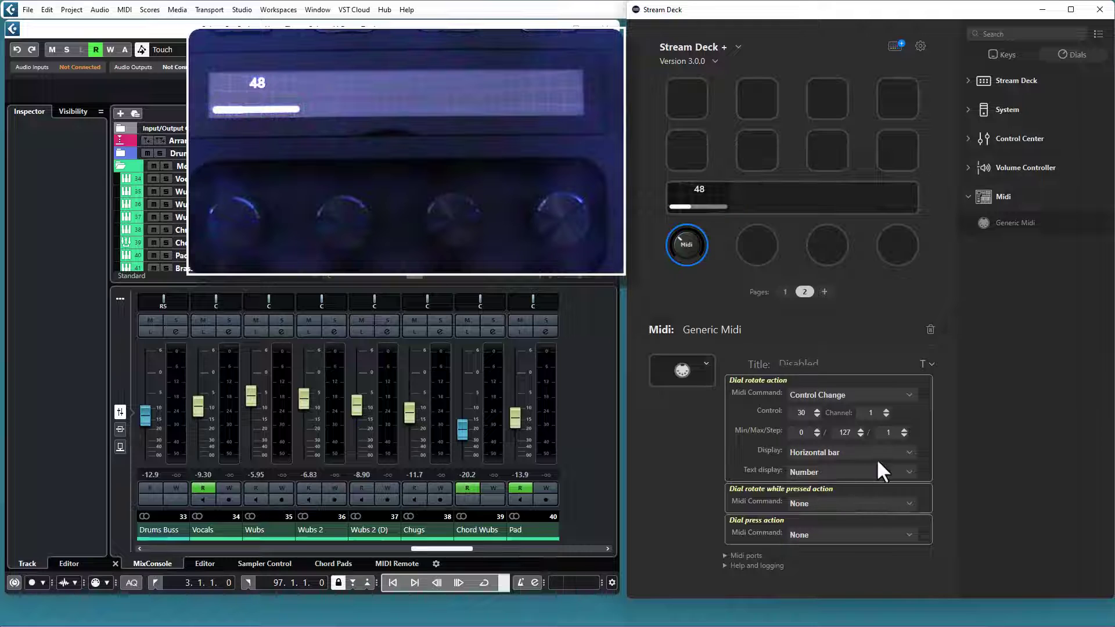
left_click(874, 453)
left_click(853, 448)
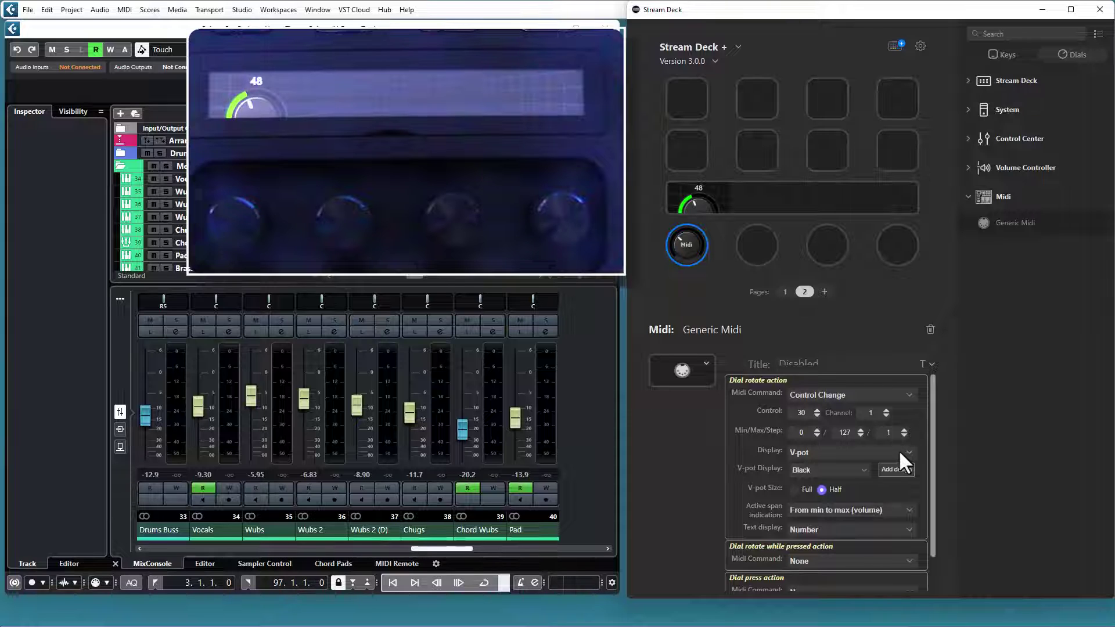
left_click(794, 490)
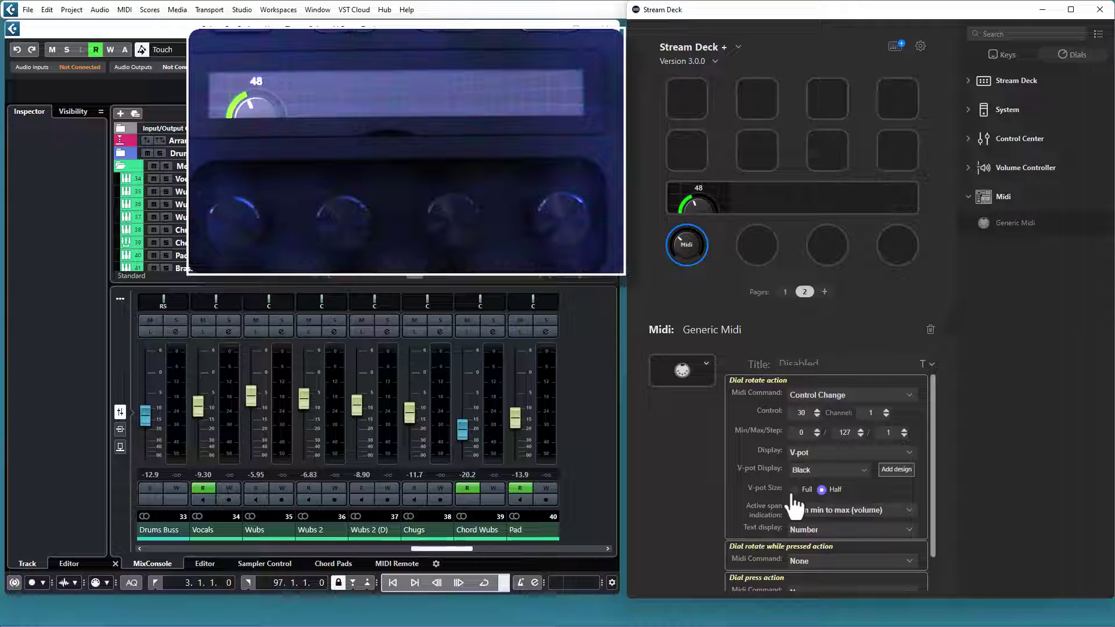
left_click(821, 489)
left_click(829, 470)
left_click(813, 493)
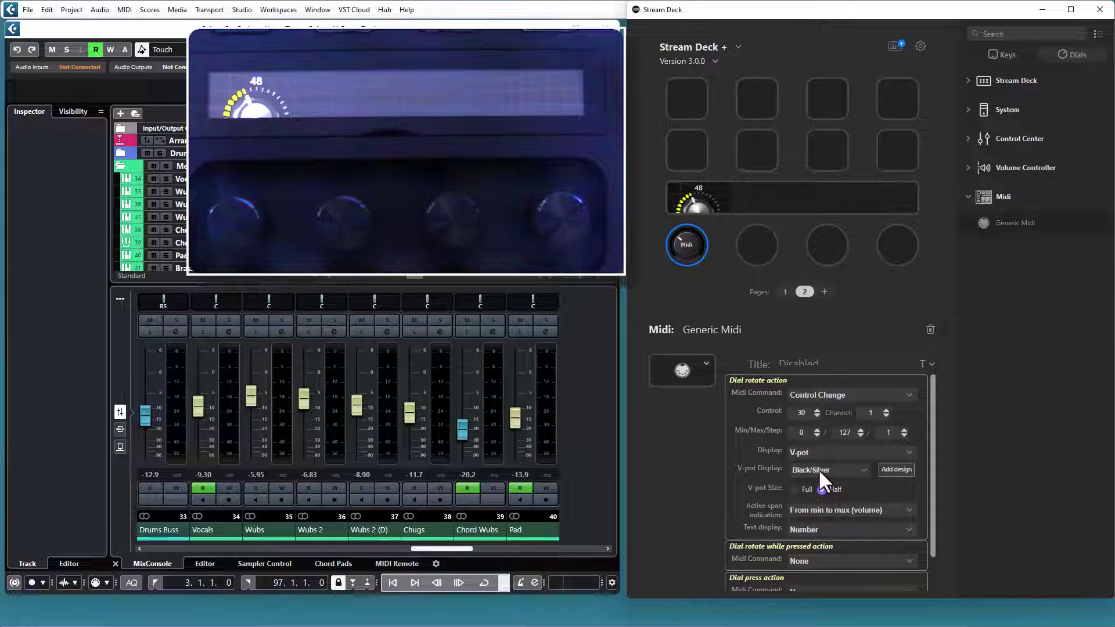
left_click(817, 468)
left_click(814, 482)
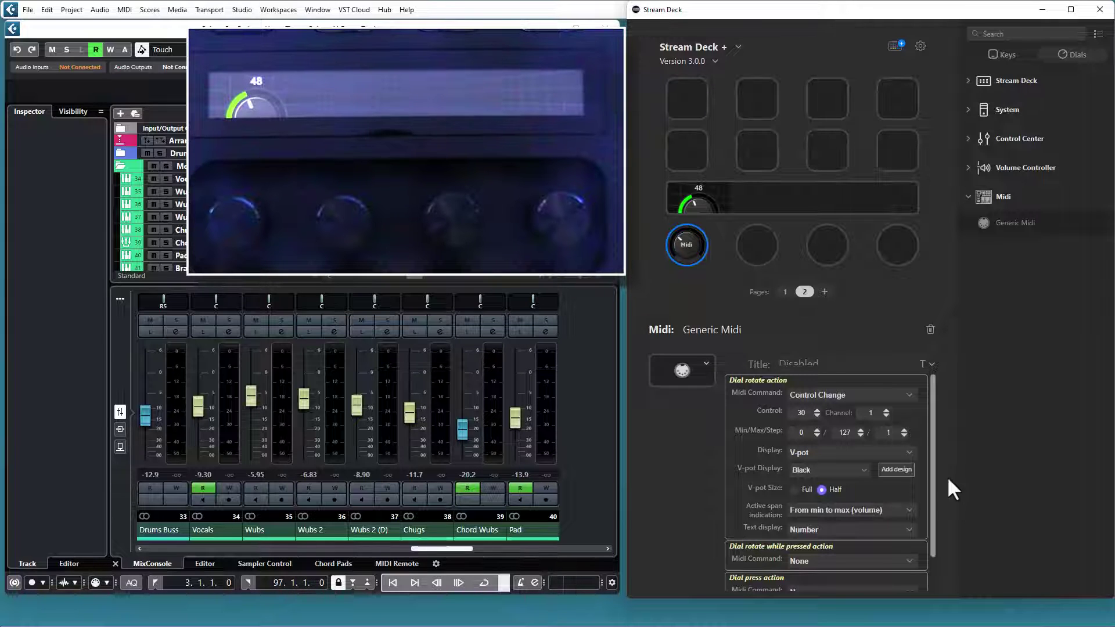
Step: Set the dial's text display to Cubase/Nuendo, 6dB, so it reads -10.5 dB
left_click(818, 525)
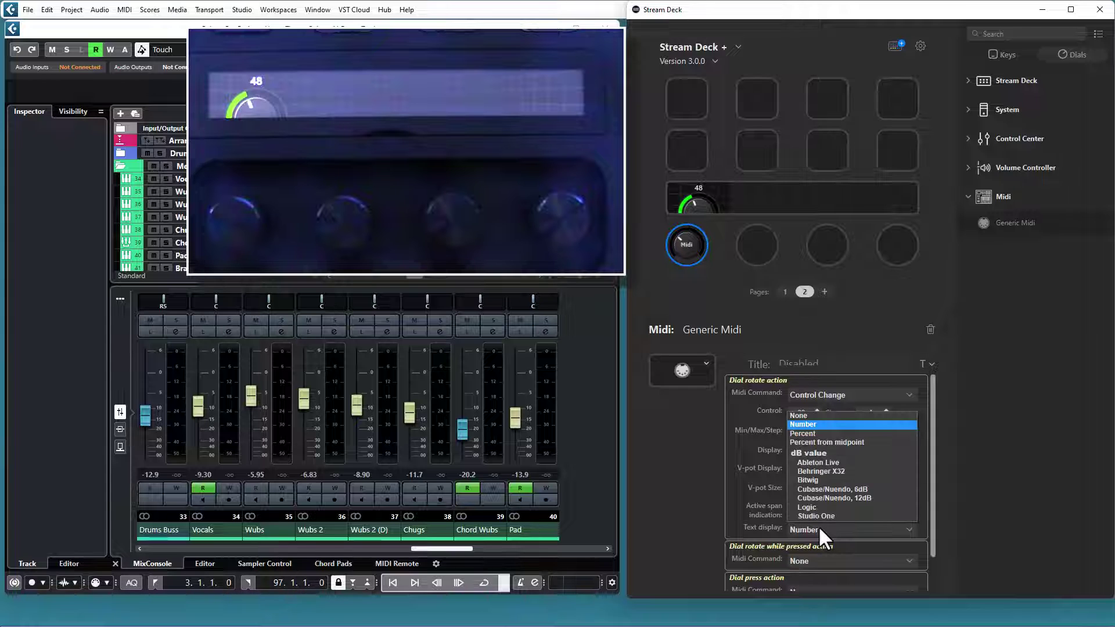
left_click(814, 488)
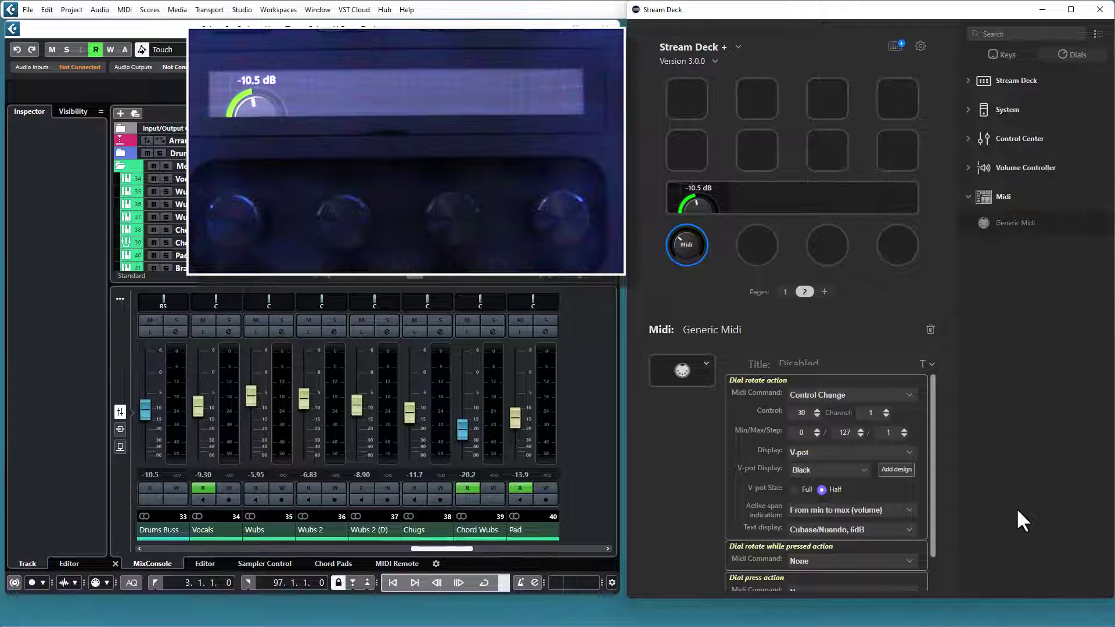
double_click(884, 432)
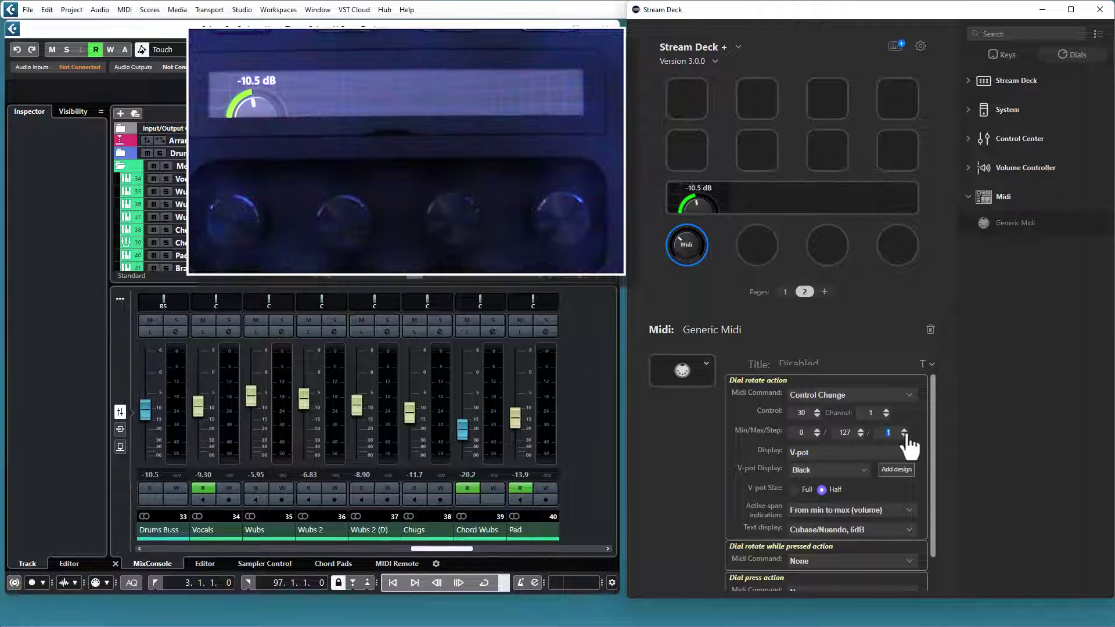
Step: Set the dial step to 6 and make rotating while pressed use Same as above
type("6")
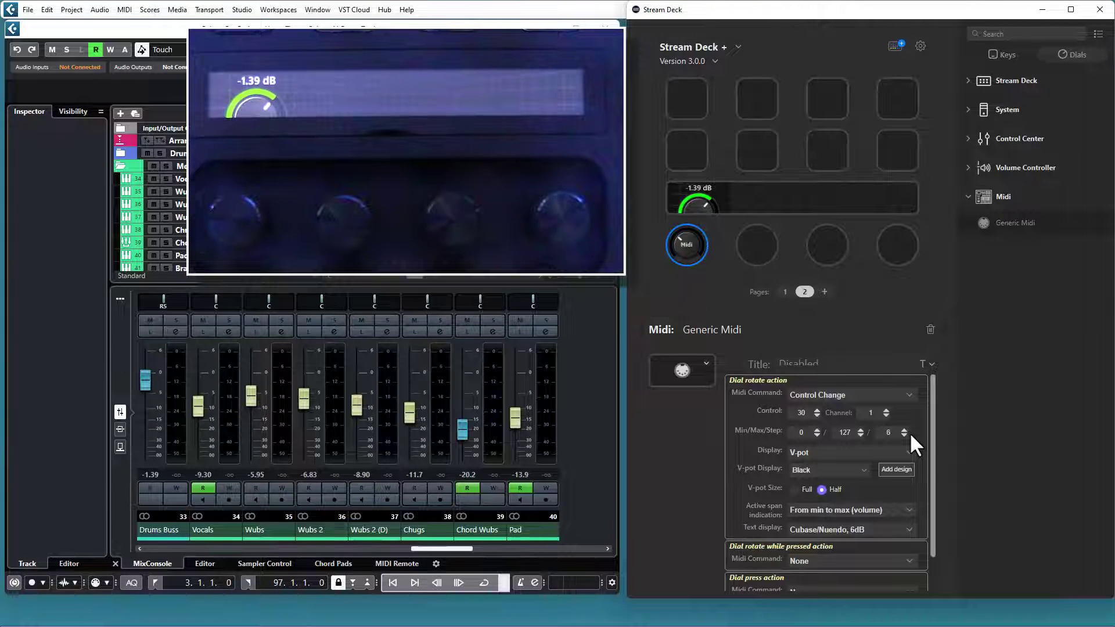
scroll(879, 499, "down", 2)
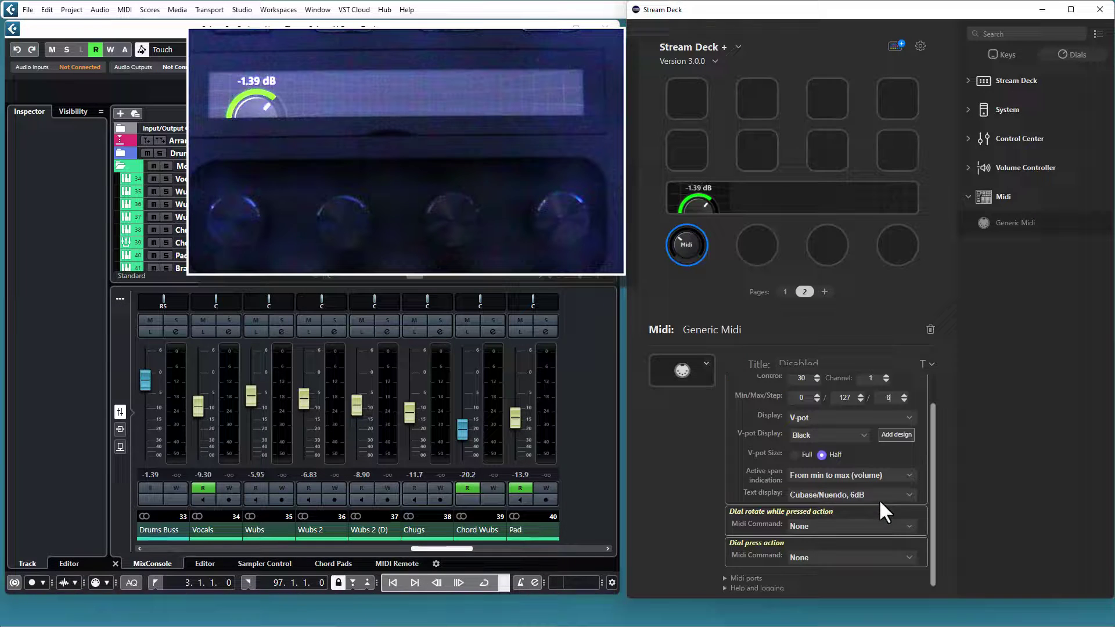
left_click(843, 520)
left_click(830, 541)
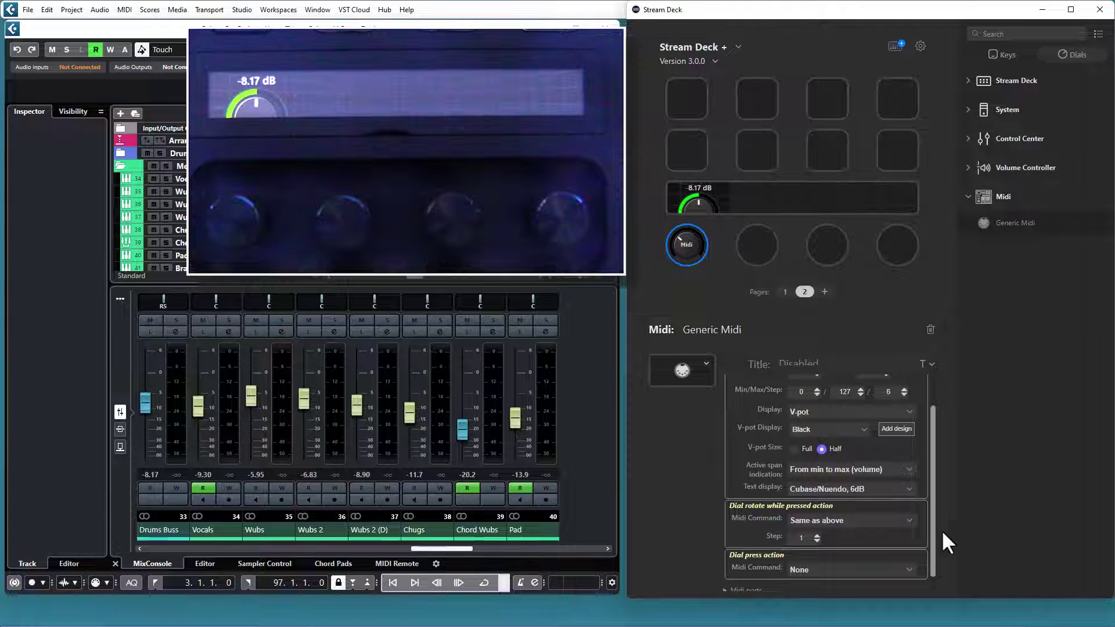
Step: Make pressed rotation send Control Change 31 with a Horizontal bar (pan) display
left_click(842, 520)
left_click(817, 548)
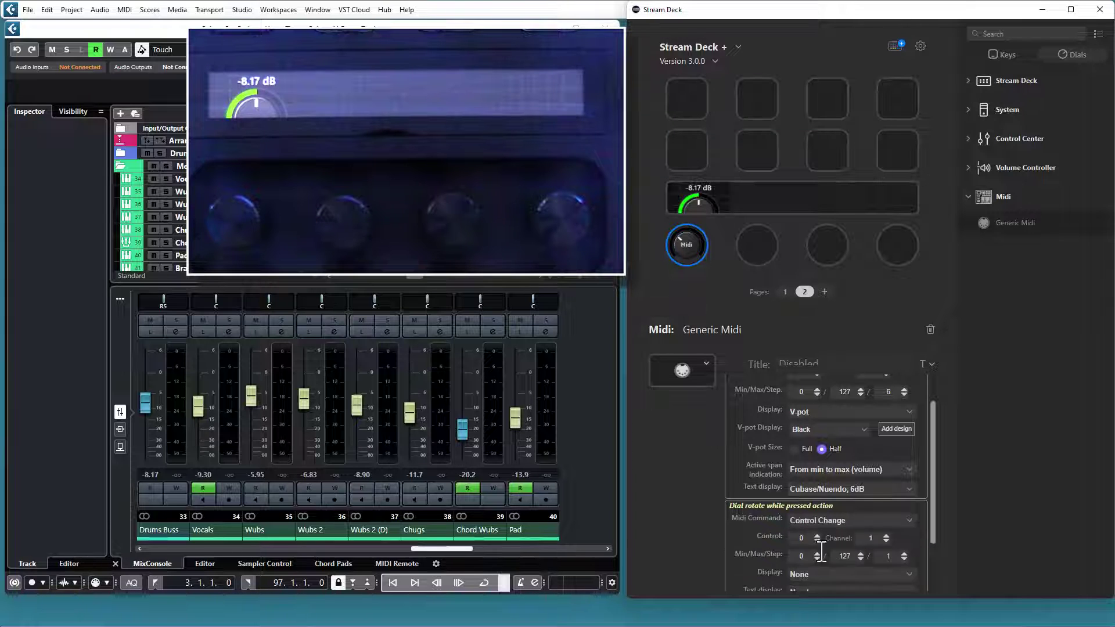
scroll(888, 524, "down", 2)
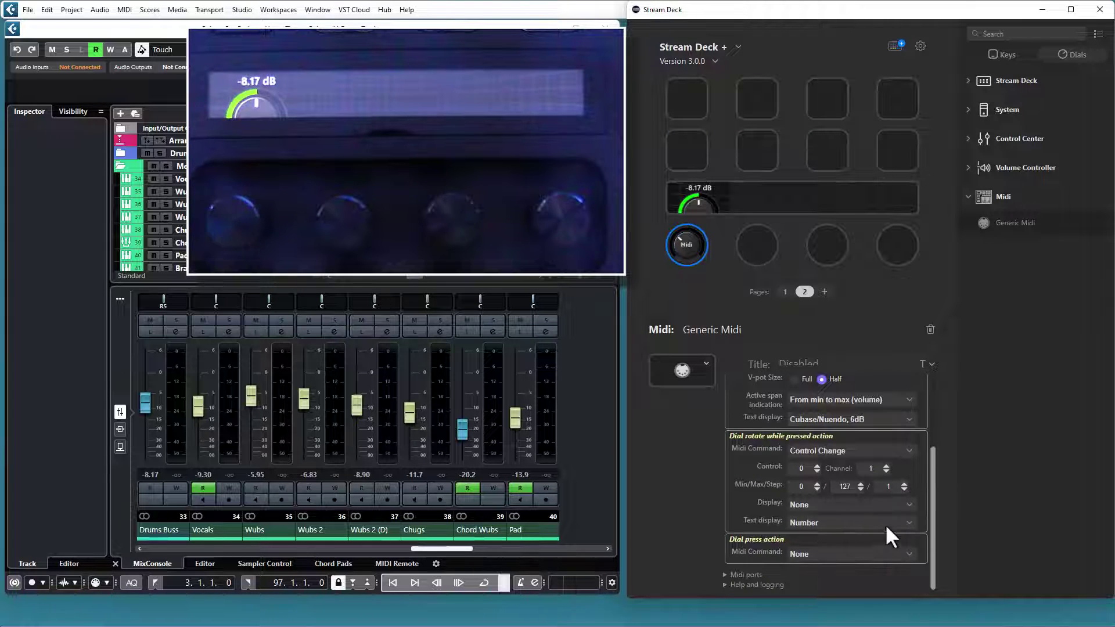
left_click(807, 468)
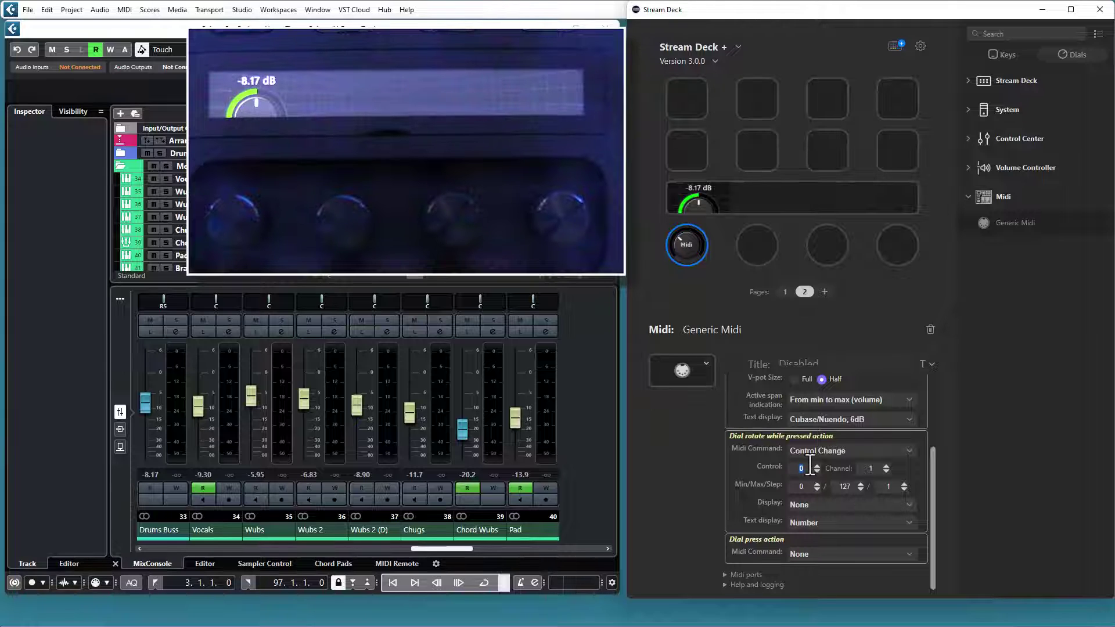
type("31")
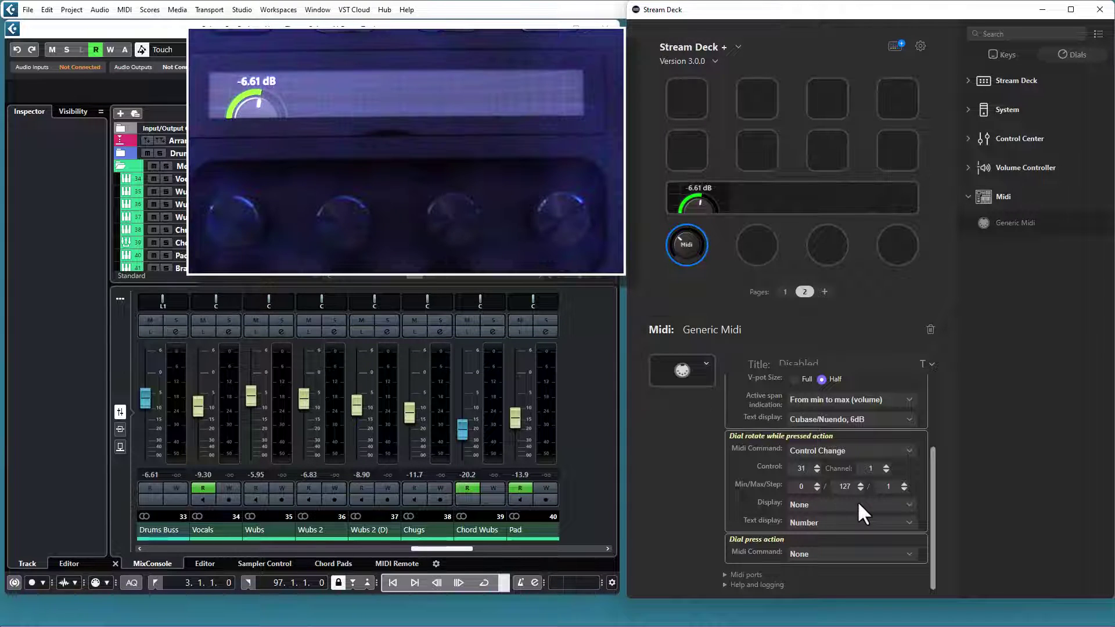
left_click(857, 500)
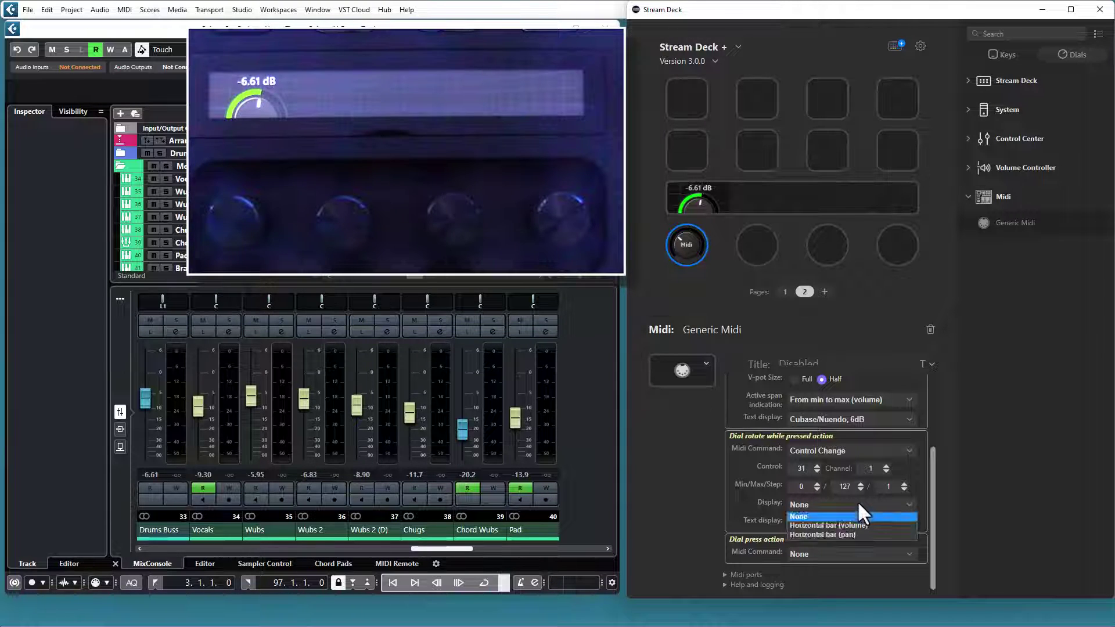
left_click(851, 534)
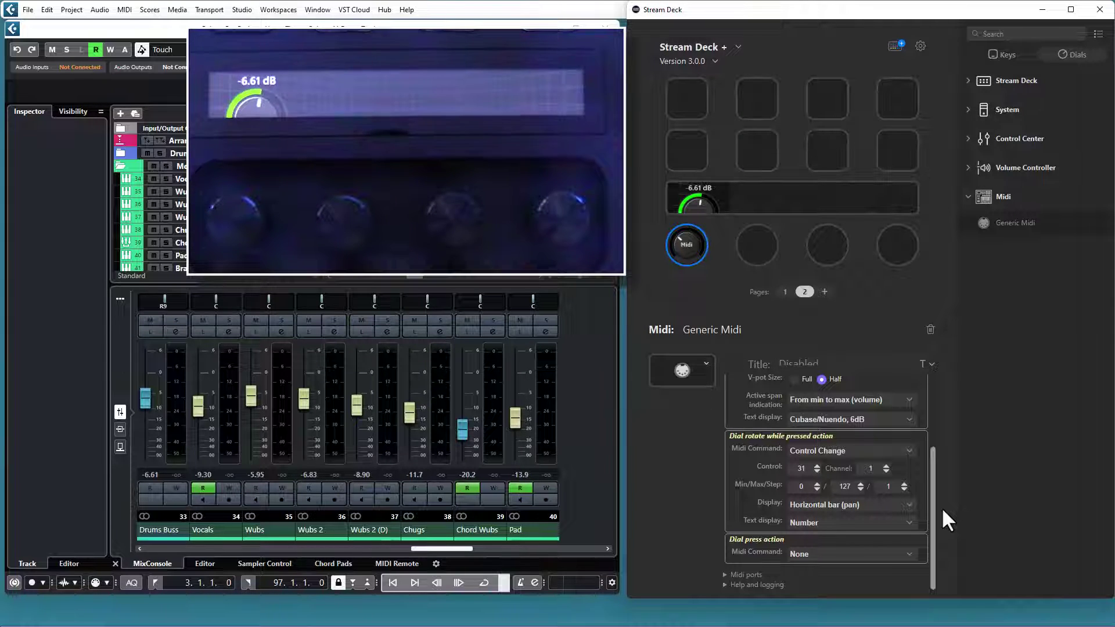
left_click(825, 553)
Step: Make dial press send Control Change 32 and enable Show state icon
left_click(821, 574)
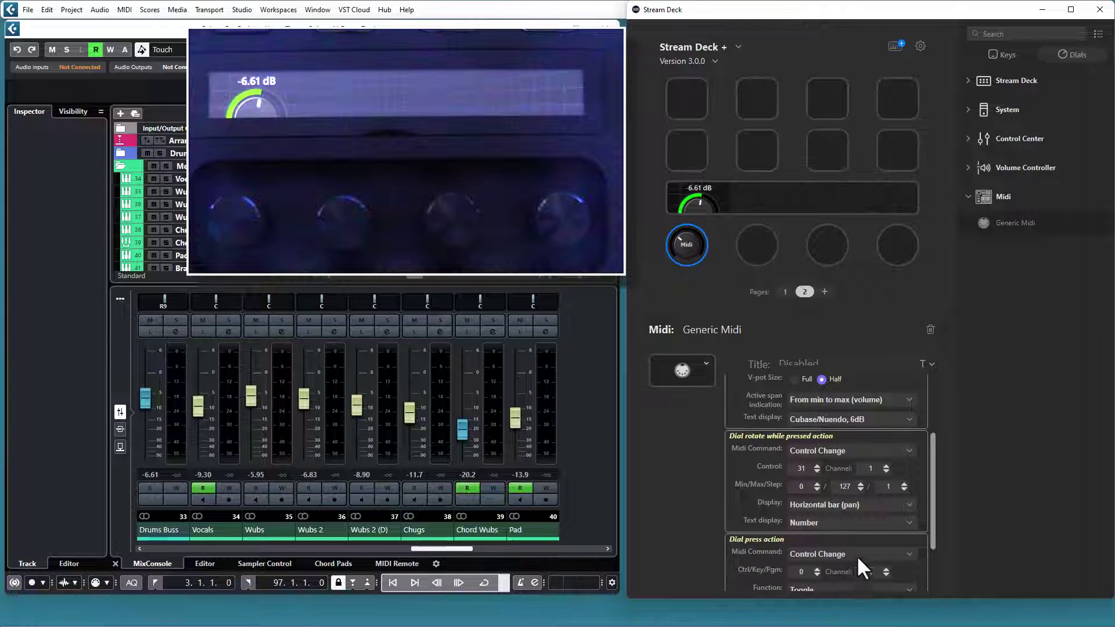
scroll(859, 552, "down", 2)
left_click(802, 494)
type("32")
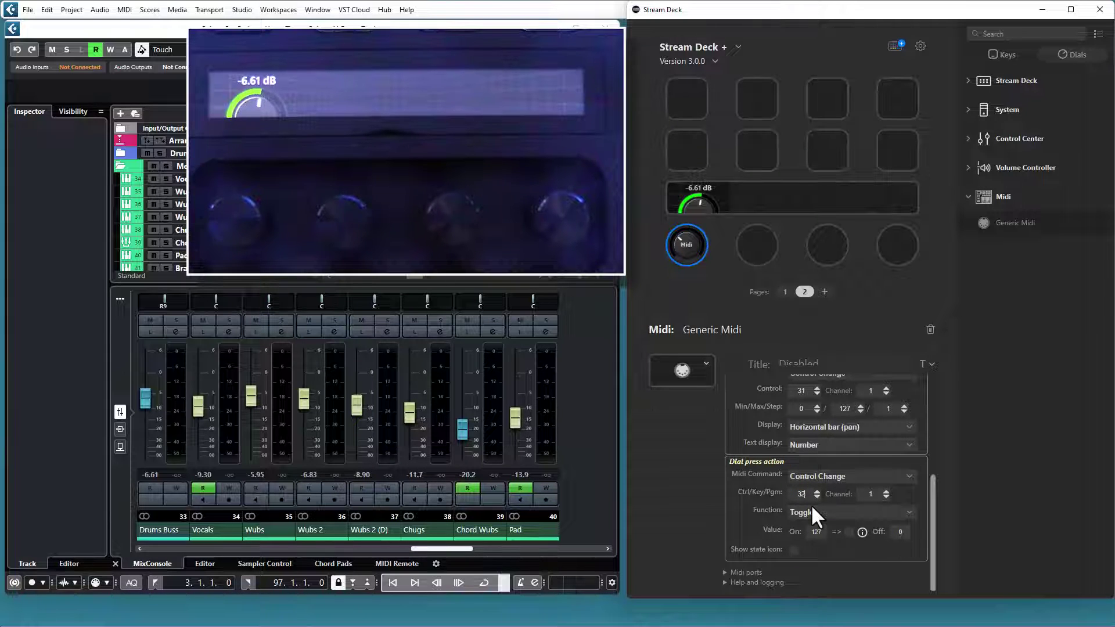
left_click(794, 550)
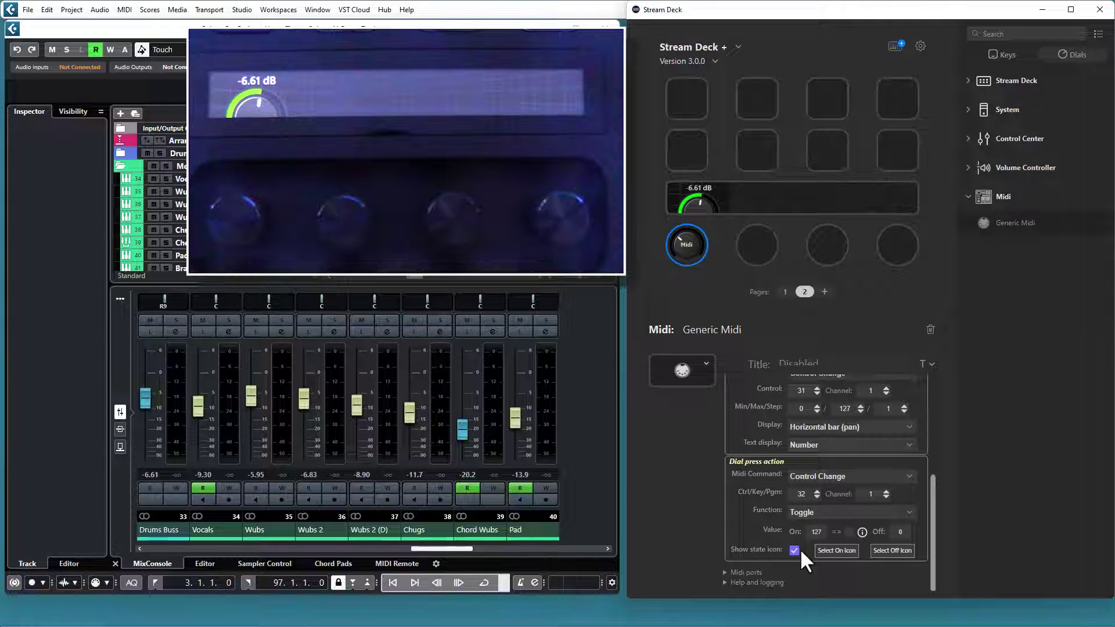
Step: Choose Mute.png icons for the on and off states, then test by lowering Drums Buss
left_click(840, 551)
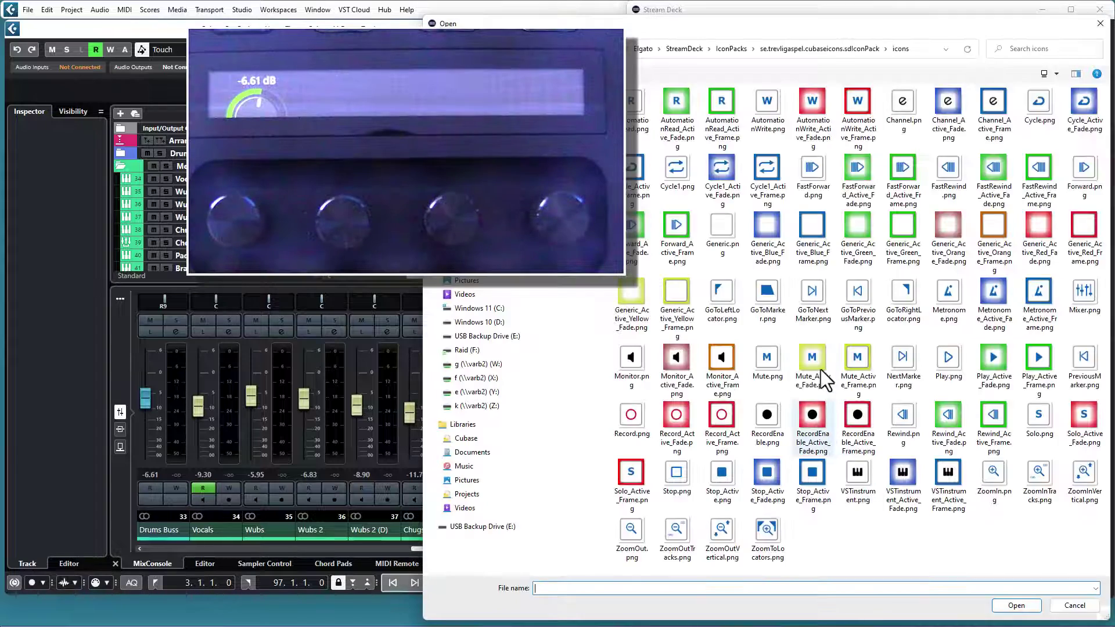
double_click(820, 367)
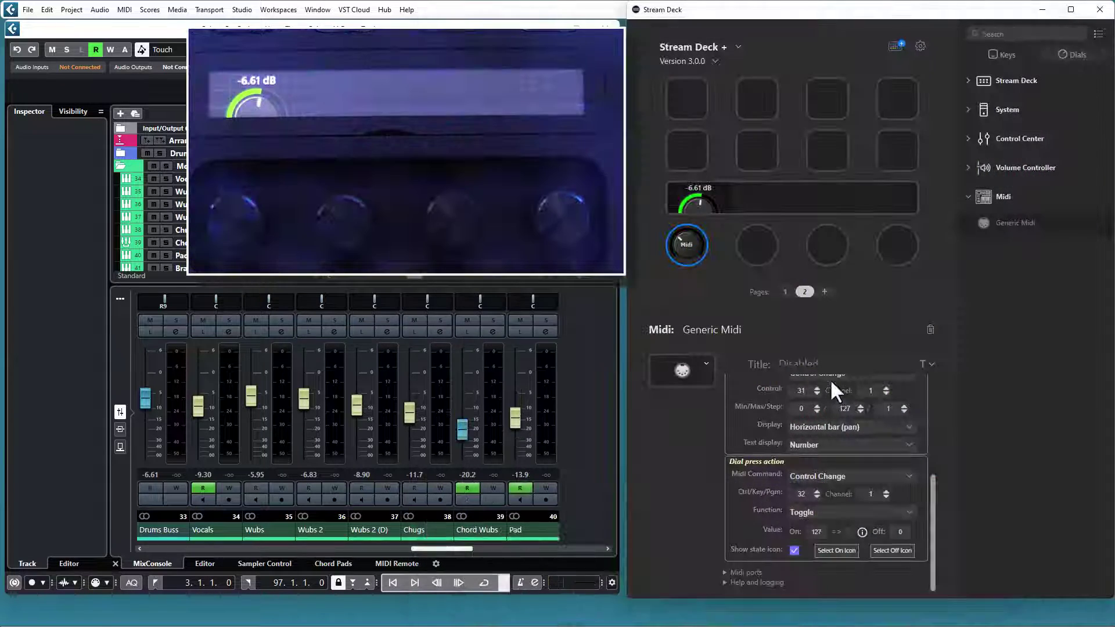
left_click(888, 550)
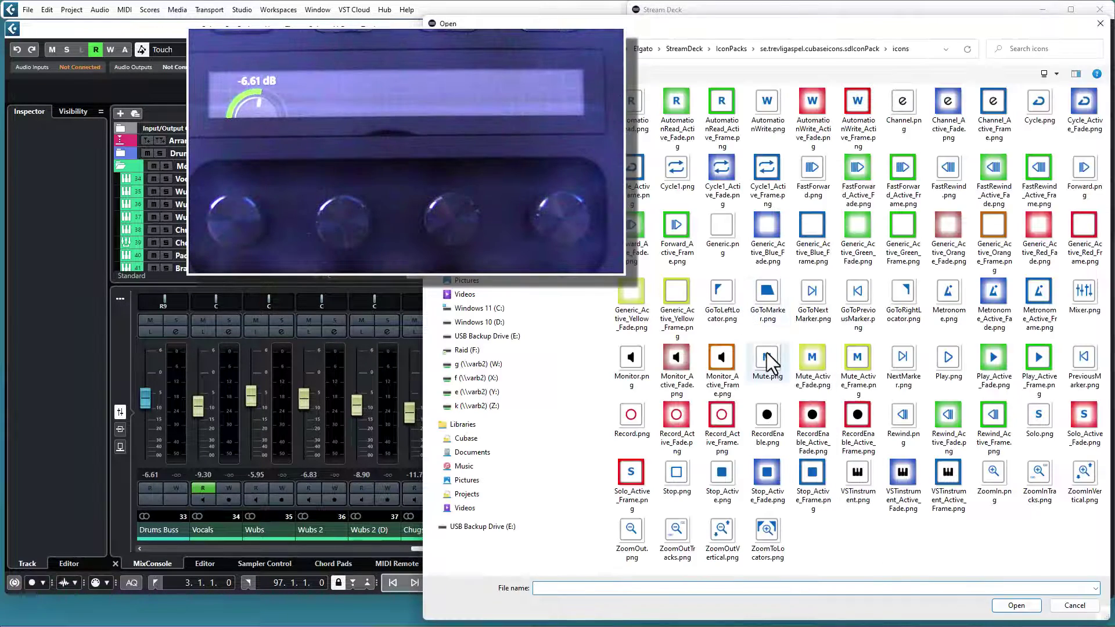
double_click(766, 356)
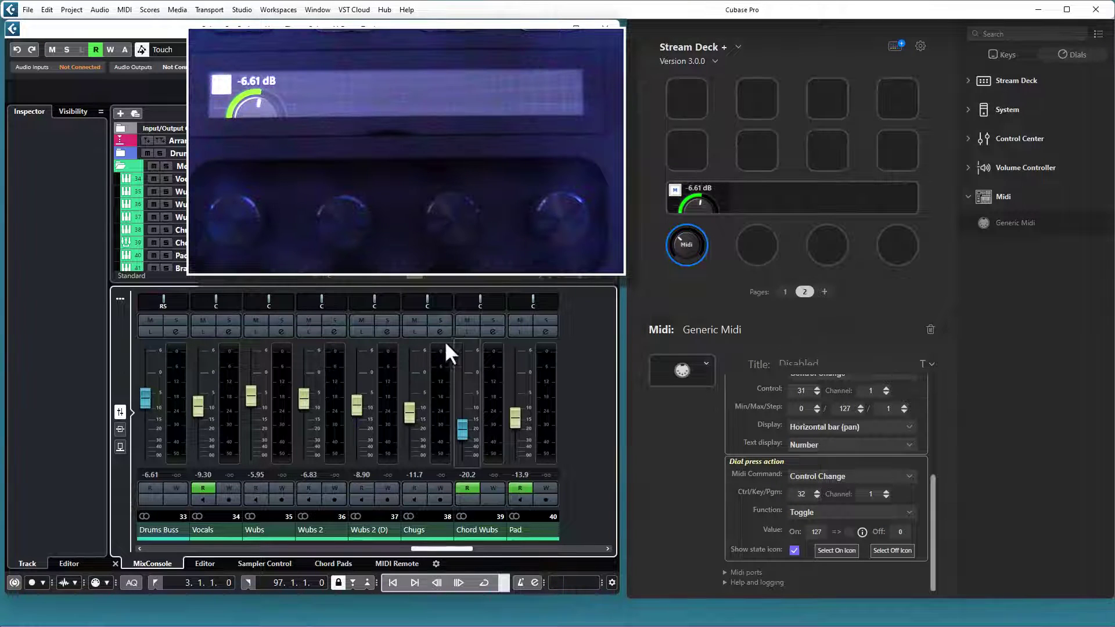
mouse_move(143, 391)
left_mouse_down()
mouse_move(141, 416)
mouse_move(152, 392)
left_mouse_up()
Step: Toggle Drums Buss mute several times in Cubase, then return to Stream Deck page 1
left_click(151, 315)
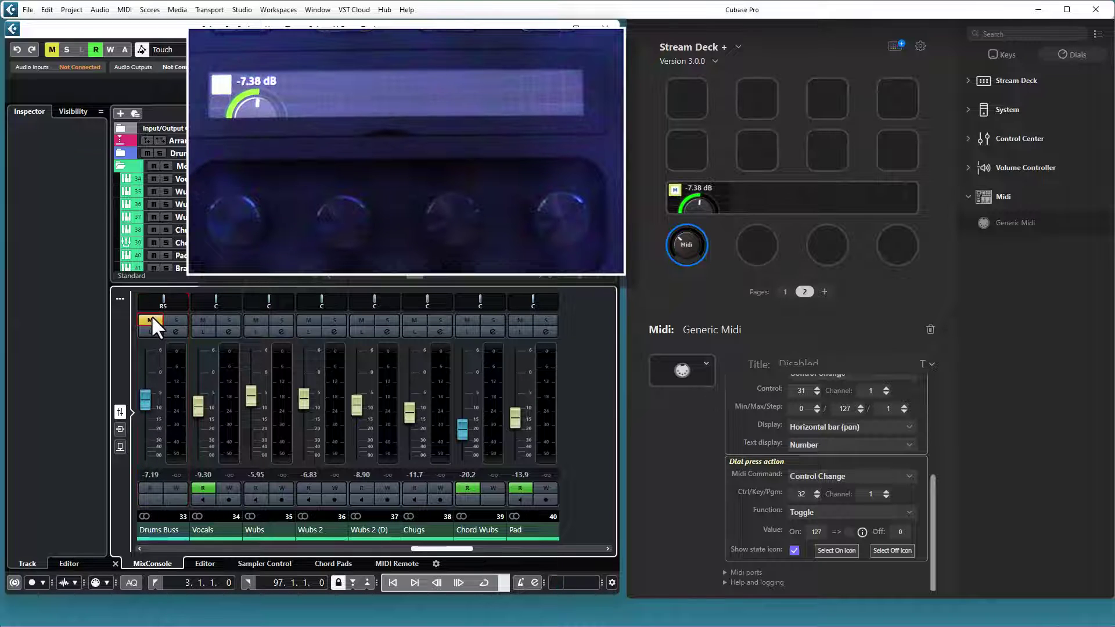
left_click(150, 315)
left_click(151, 315)
left_click(152, 316)
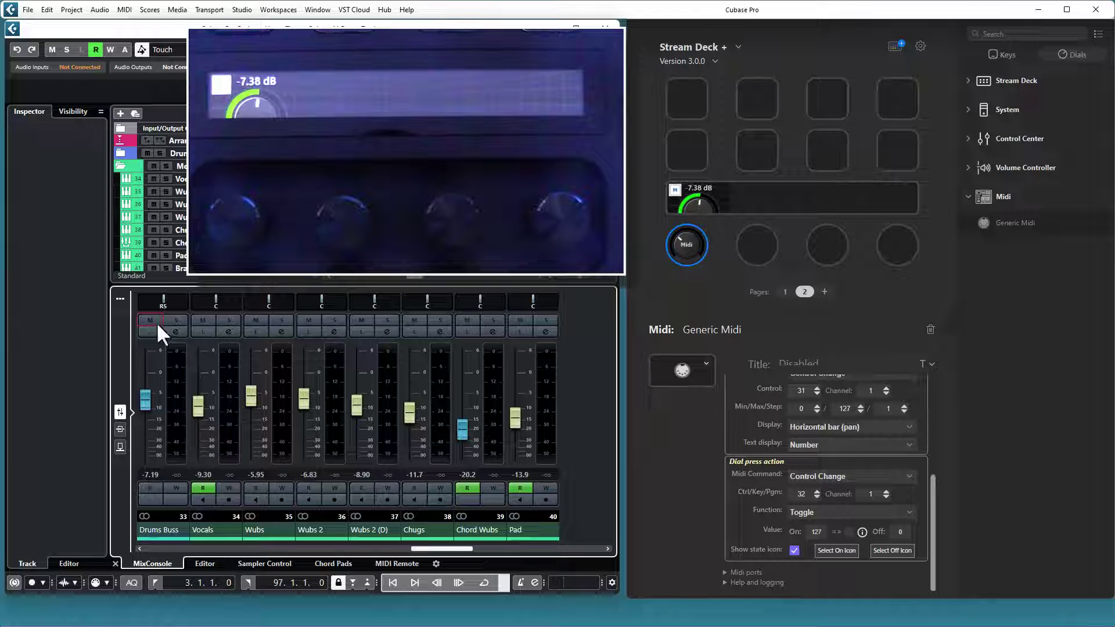
left_click(1067, 325)
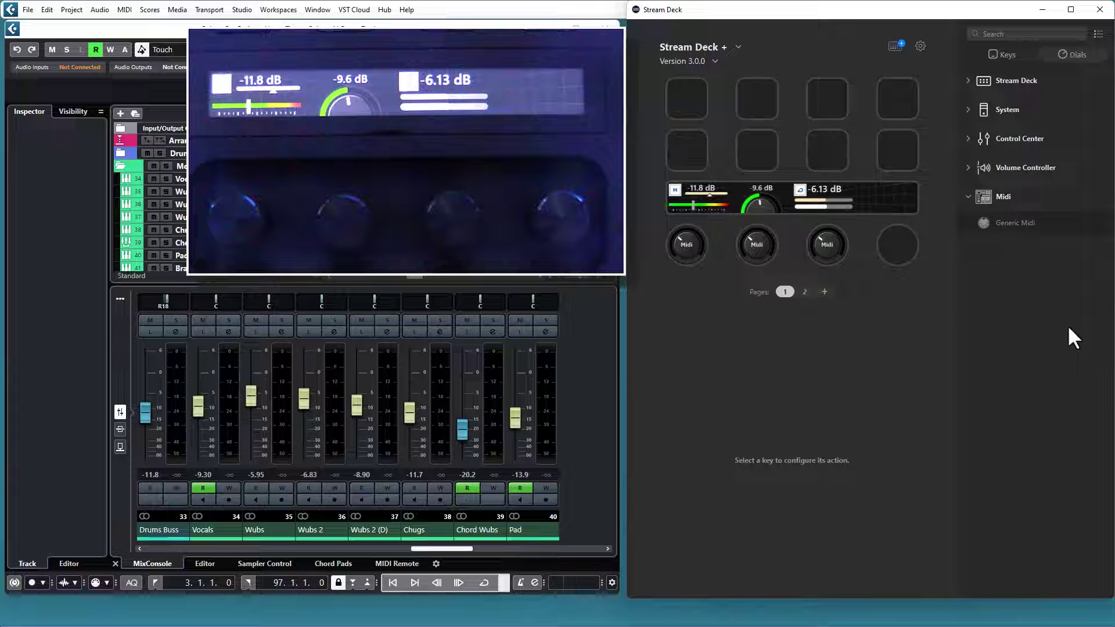
Step: View the first dial's controller-30 volume settings, then the second dial's
left_click(682, 248)
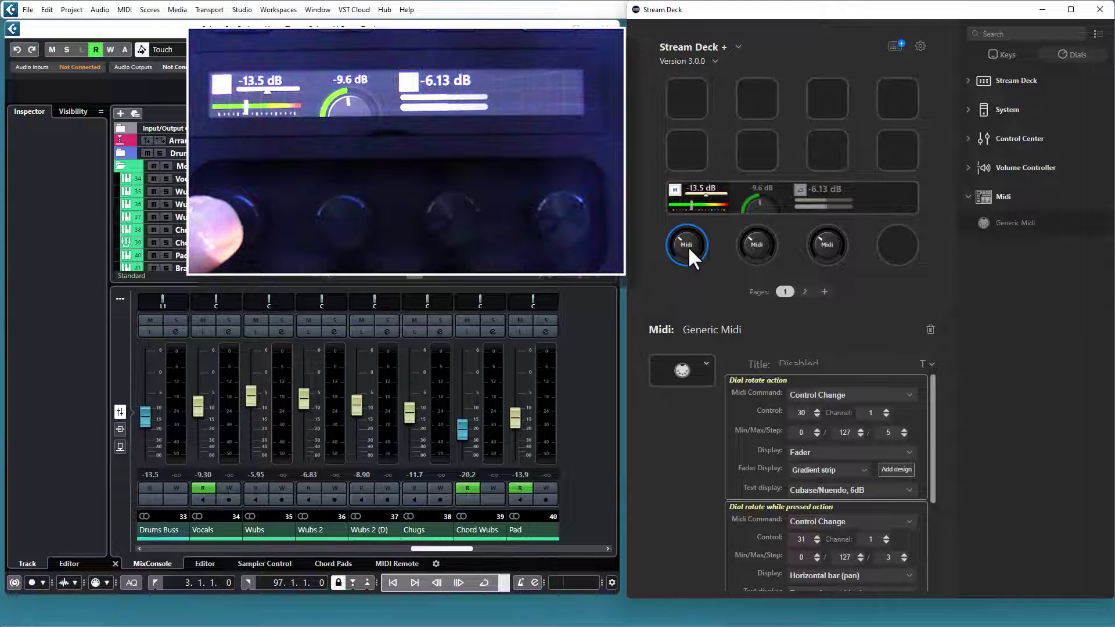
left_click(756, 246)
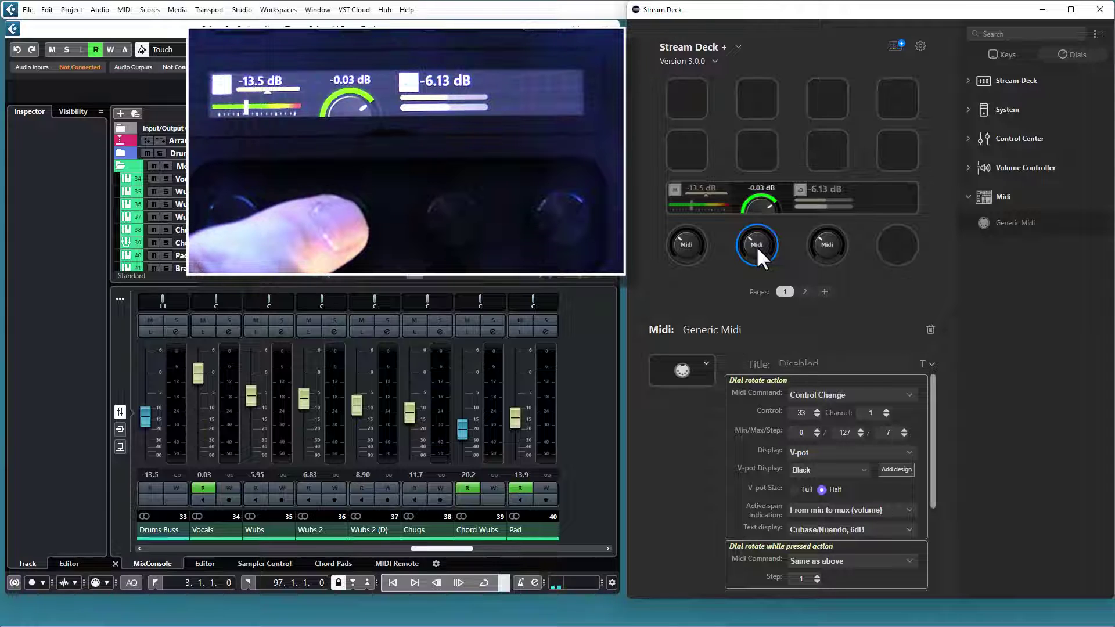
Step: Show the third dial's settings: Control Change 34, step 2, pressed-turn Control Change 35
left_click(827, 244)
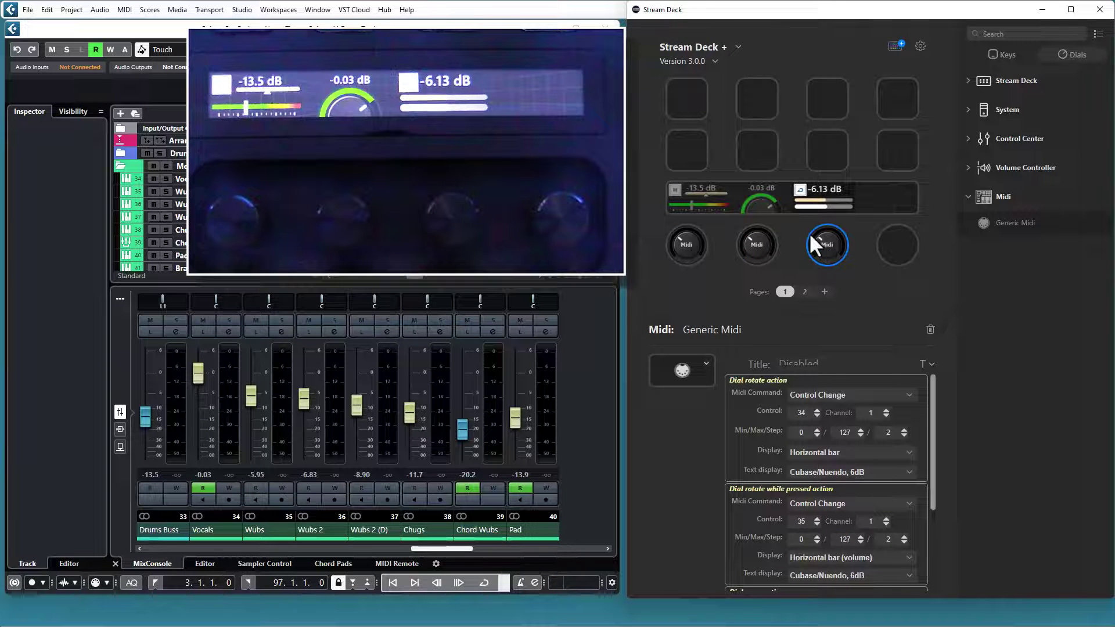